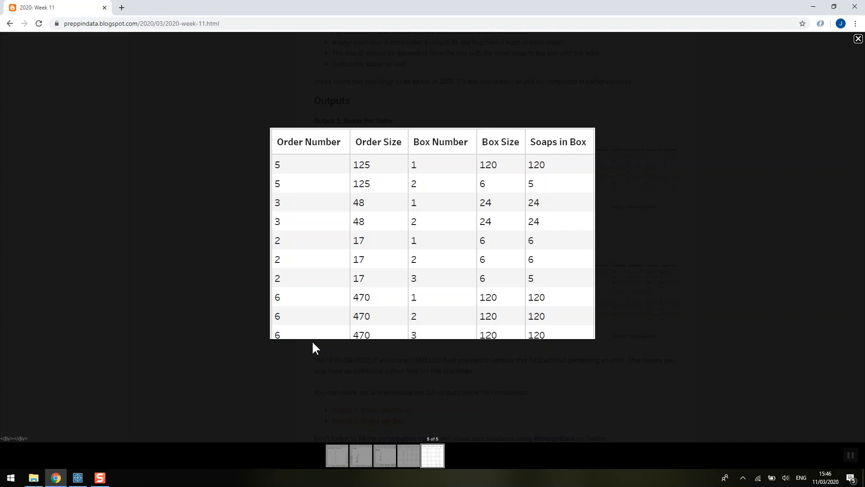
Switch to Tableau Prep Builder and inspect the Clean 5 step after Pivot 1, followed by the Clean 6 step that feeds Pivot 2
{"action": "left_click", "coordinate": [77, 477]}
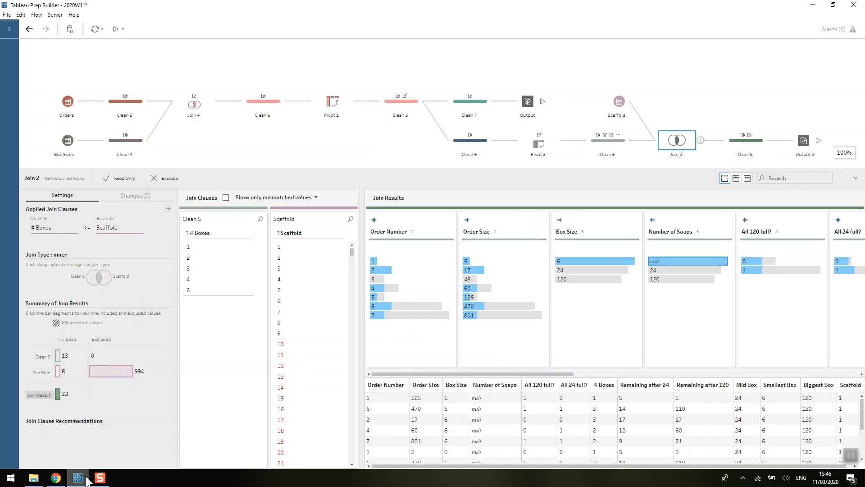
{"action": "left_click", "coordinate": [412, 107]}
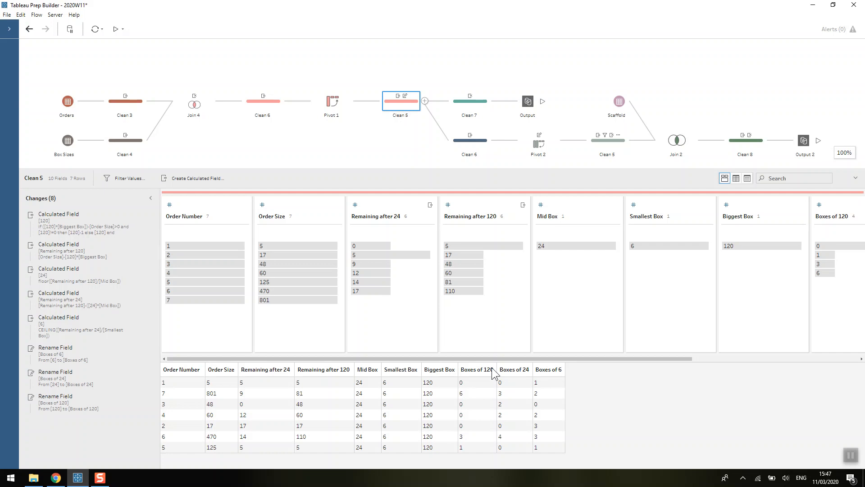
{"action": "left_click", "coordinate": [467, 143]}
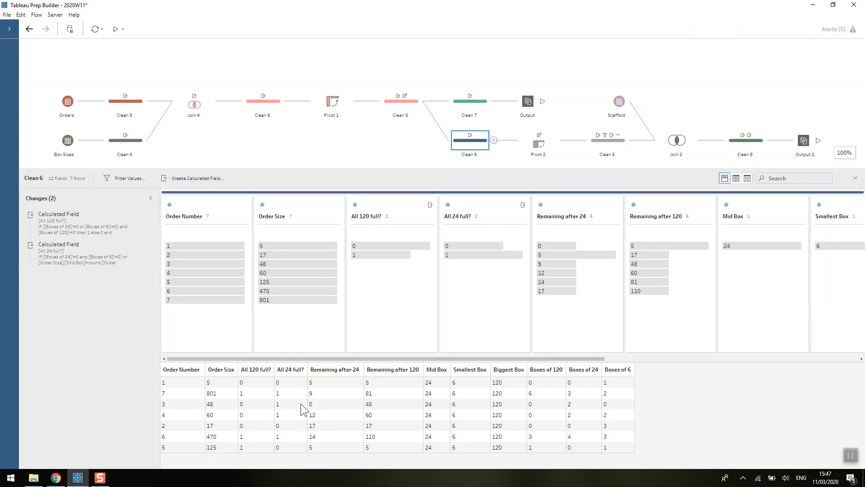
Review the All 120 full? calculation in the Clean 6 step, examining its box-count conditions, and close it unchanged
{"action": "double_click", "coordinate": [99, 230]}
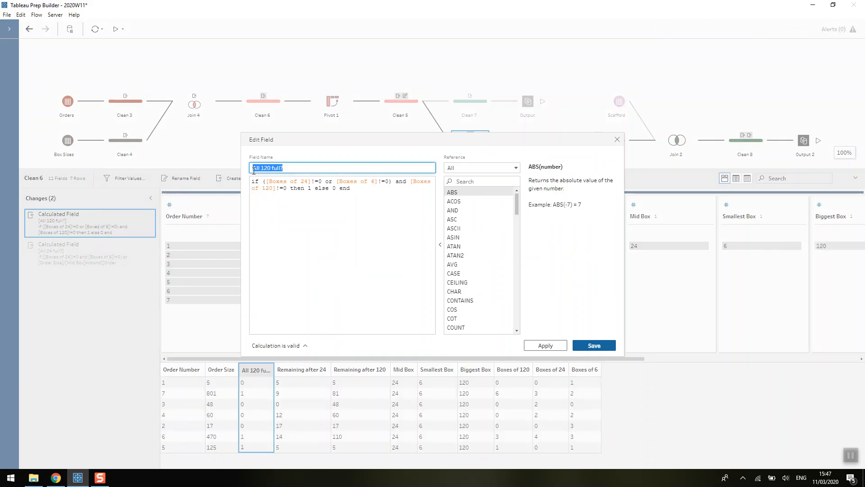
{"action": "left_click", "coordinate": [310, 170]}
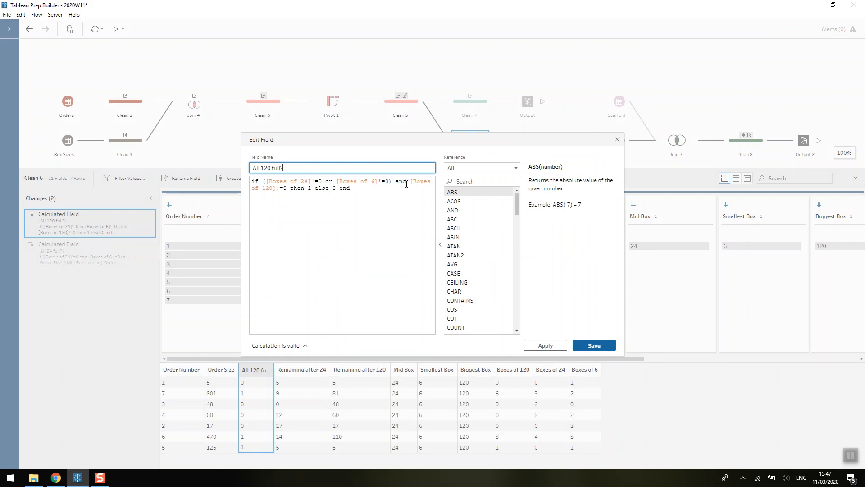
{"action": "left_click_drag", "start_coordinate": [410, 181], "coordinate": [289, 188]}
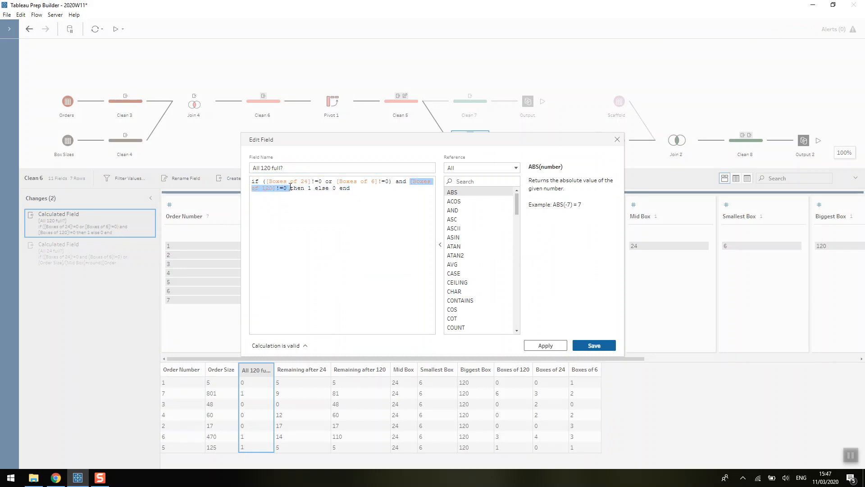
{"action": "left_click", "coordinate": [290, 188]}
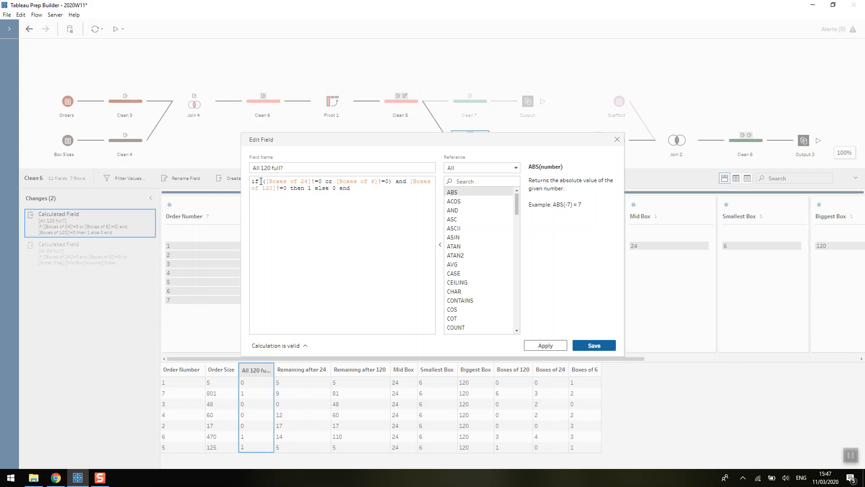
{"action": "left_click_drag", "start_coordinate": [261, 181], "coordinate": [393, 182]}
{"action": "left_click", "coordinate": [393, 182]}
{"action": "left_click", "coordinate": [594, 345]}
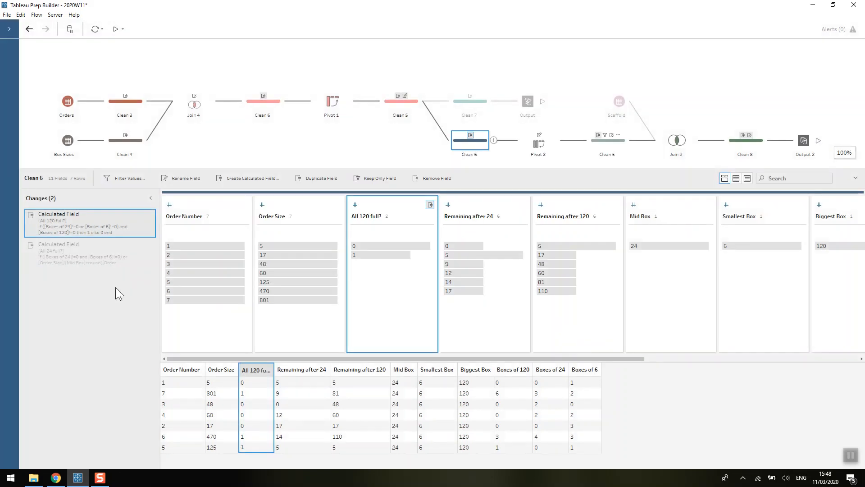
Review the All 24 full? calculation in the Clean 6 step, examining its Boxes of 24 and Boxes of 6 conditions, and close it
{"action": "double_click", "coordinate": [93, 259]}
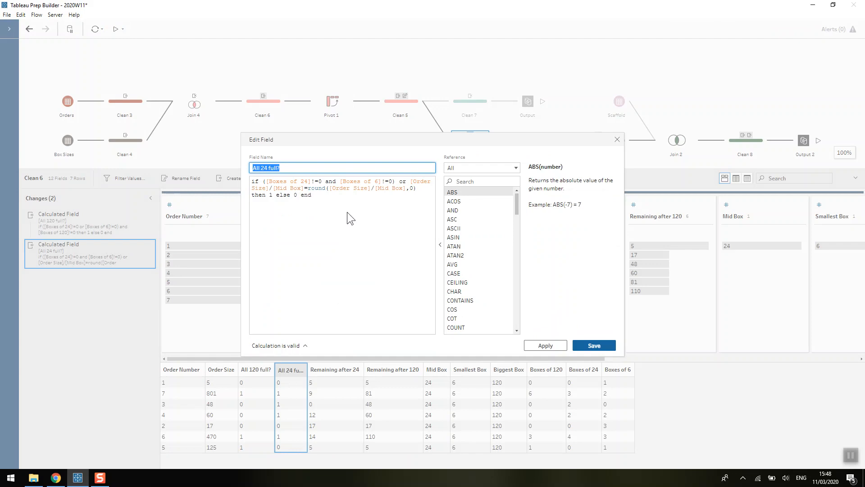
{"action": "left_click_drag", "start_coordinate": [266, 181], "coordinate": [317, 182]}
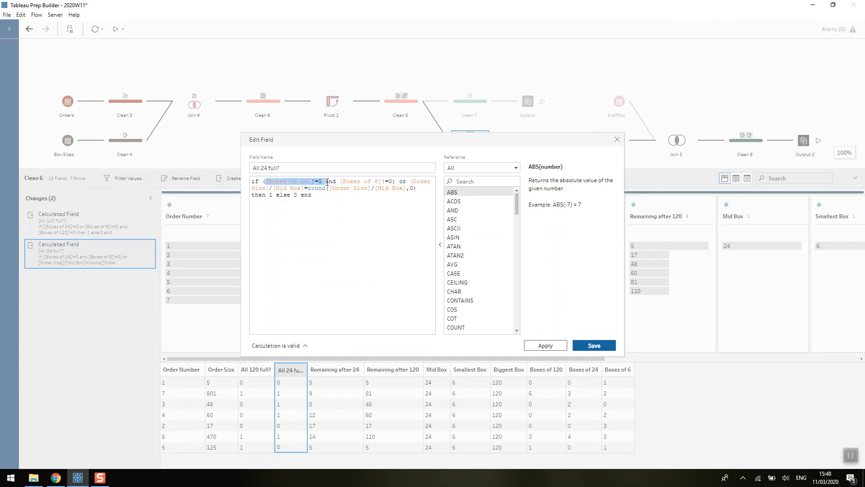
{"action": "left_click", "coordinate": [325, 181]}
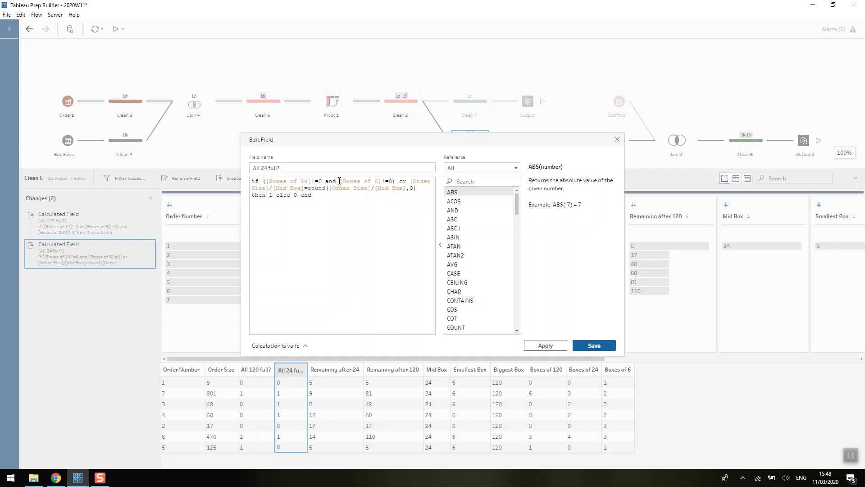
{"action": "left_click_drag", "start_coordinate": [341, 181], "coordinate": [393, 182]}
{"action": "left_click", "coordinate": [393, 183]}
{"action": "type", "text": ")"}
{"action": "left_click", "coordinate": [617, 139]}
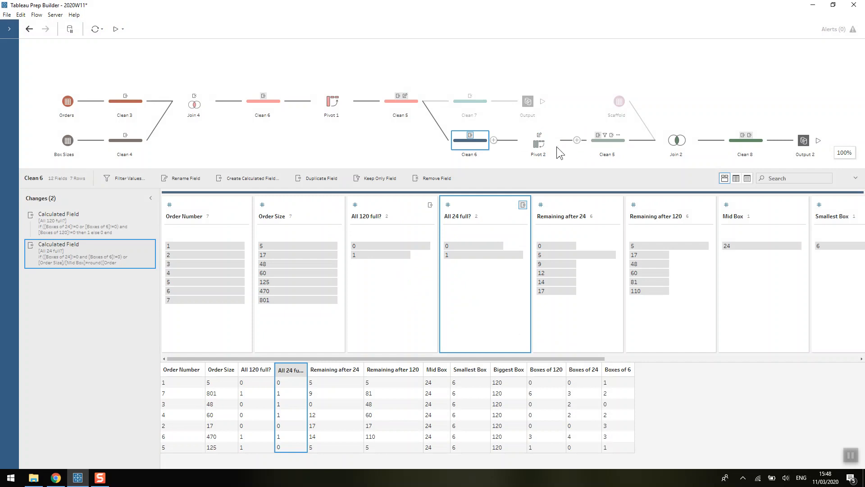
Examine Pivot 2 and the Number of Soaps calculation in the following Clean 5 step, and highlight the rows where that field is null
{"action": "left_click", "coordinate": [538, 145]}
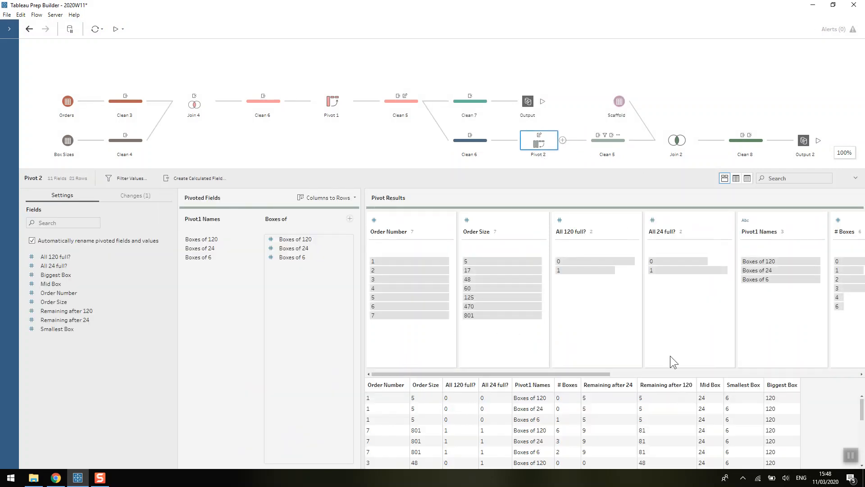
{"action": "left_click", "coordinate": [602, 145]}
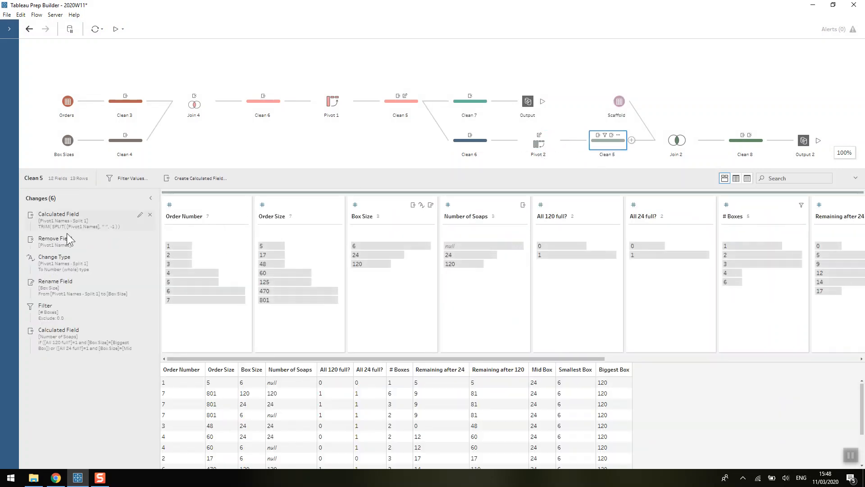
{"action": "double_click", "coordinate": [94, 340]}
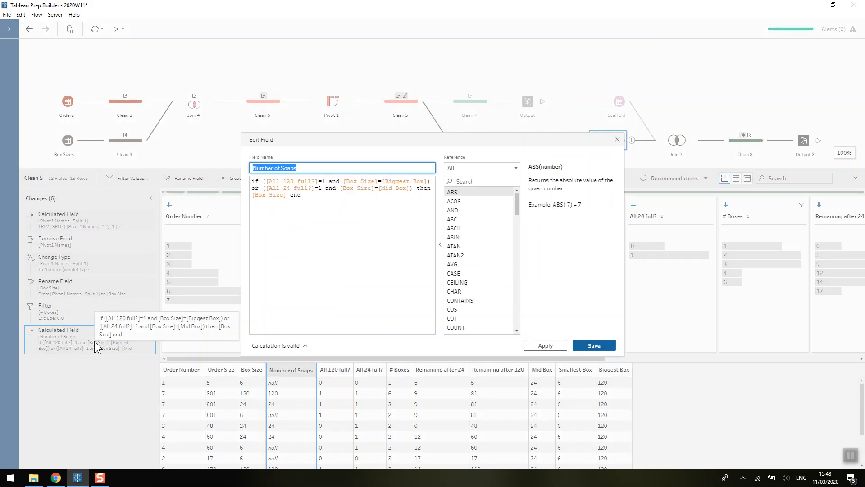
{"action": "left_click", "coordinate": [306, 169]}
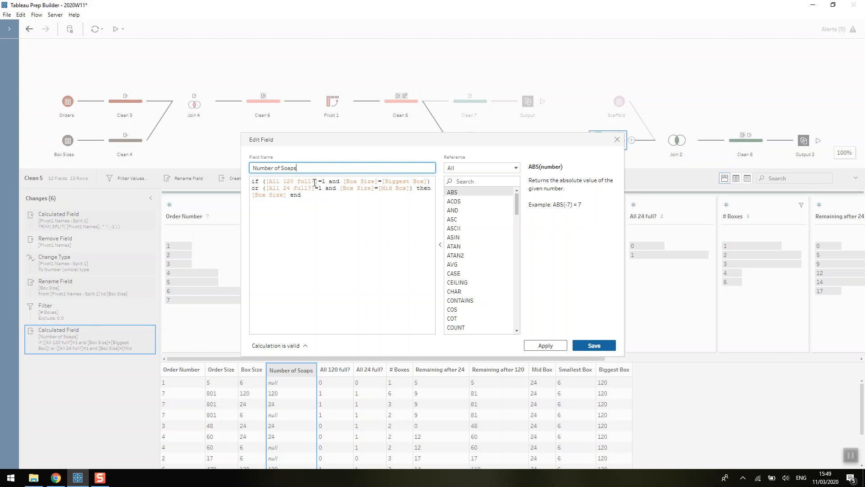
{"action": "left_click_drag", "start_coordinate": [325, 181], "coordinate": [269, 180]}
{"action": "left_click_drag", "start_coordinate": [344, 181], "coordinate": [424, 182]}
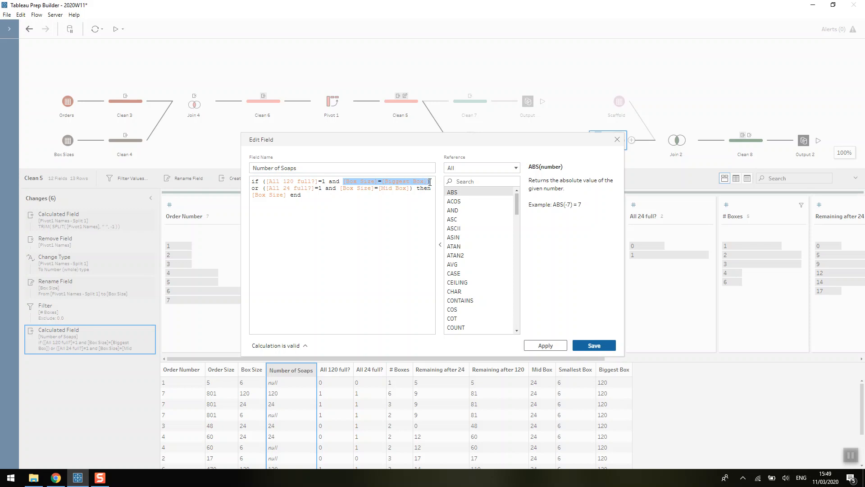
{"action": "left_click", "coordinate": [423, 182]}
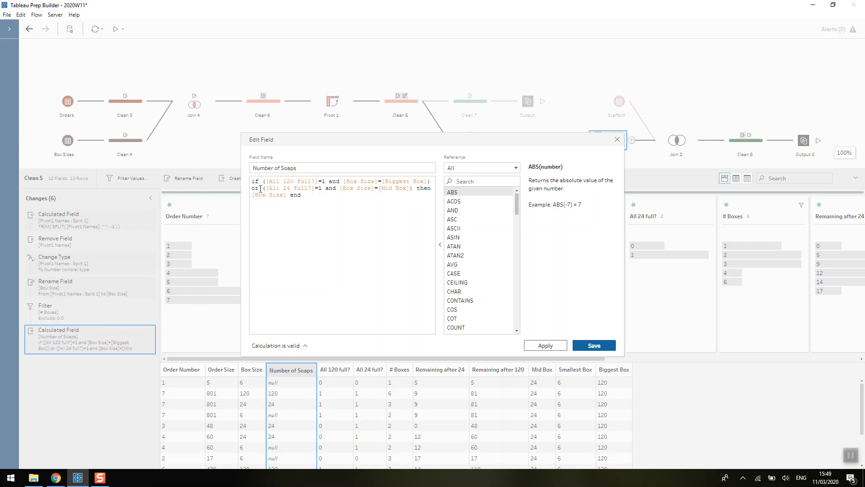
{"action": "left_click_drag", "start_coordinate": [263, 189], "coordinate": [315, 188]}
{"action": "left_click", "coordinate": [315, 188]}
{"action": "left_click", "coordinate": [617, 139]}
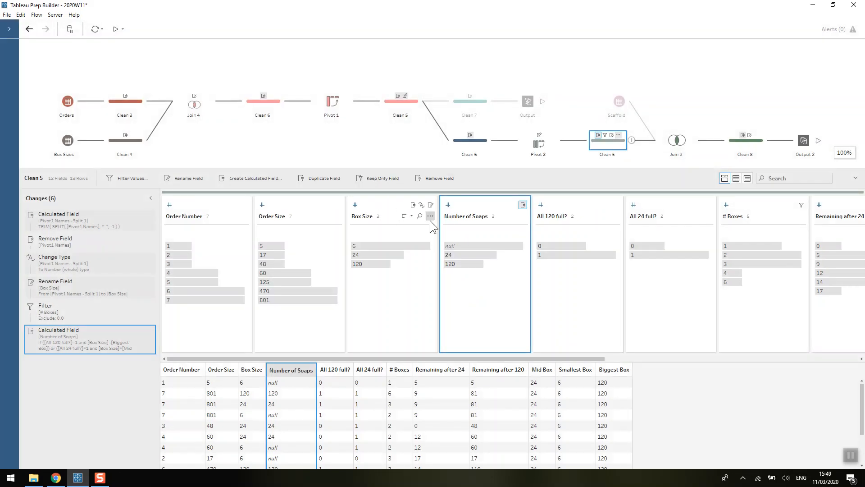
{"action": "left_click", "coordinate": [451, 247]}
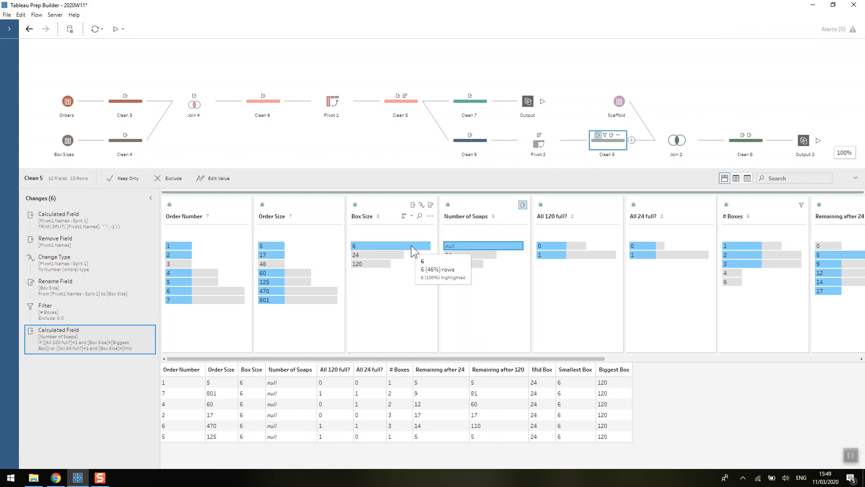
{"action": "left_click", "coordinate": [463, 244]}
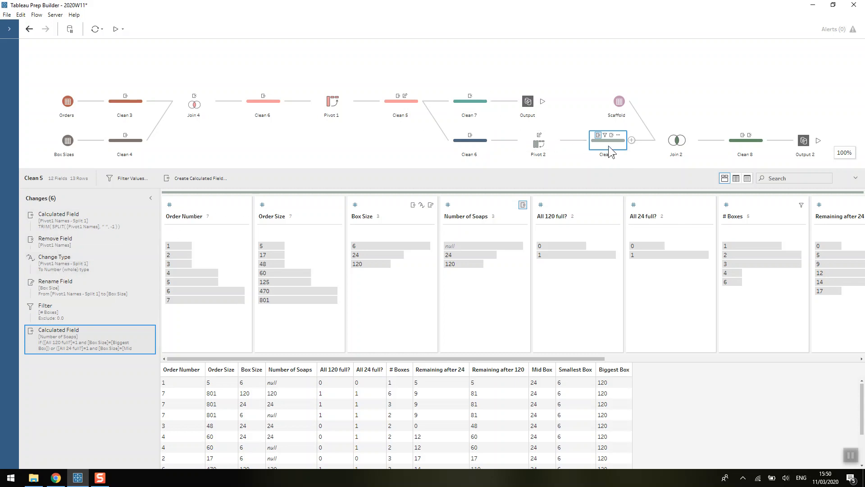
Examine the Join 2 clause that compares # Boxes with Scaffold using the >= operator
{"action": "left_click", "coordinate": [674, 136]}
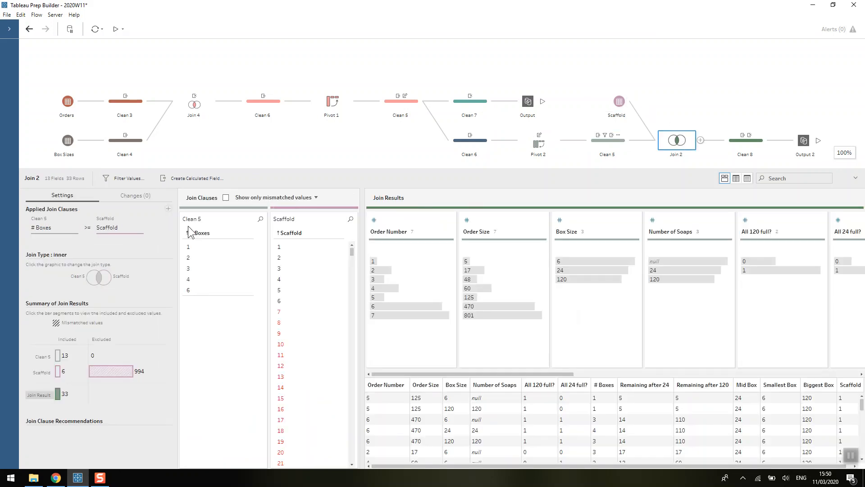
{"action": "left_click", "coordinate": [88, 228]}
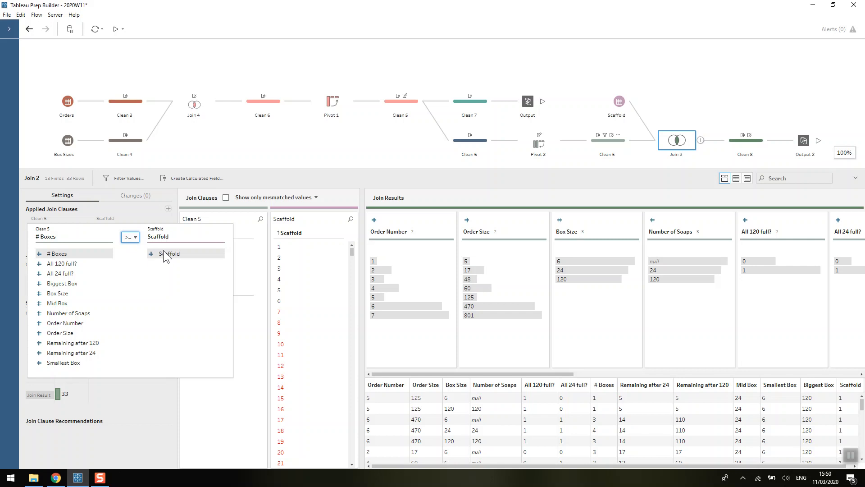
{"action": "left_click", "coordinate": [125, 216]}
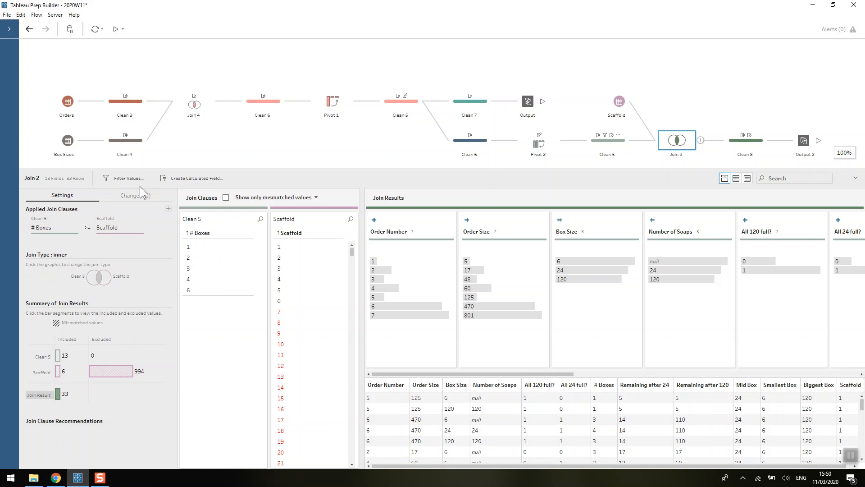
{"action": "left_click_drag", "start_coordinate": [392, 169], "coordinate": [395, 181]}
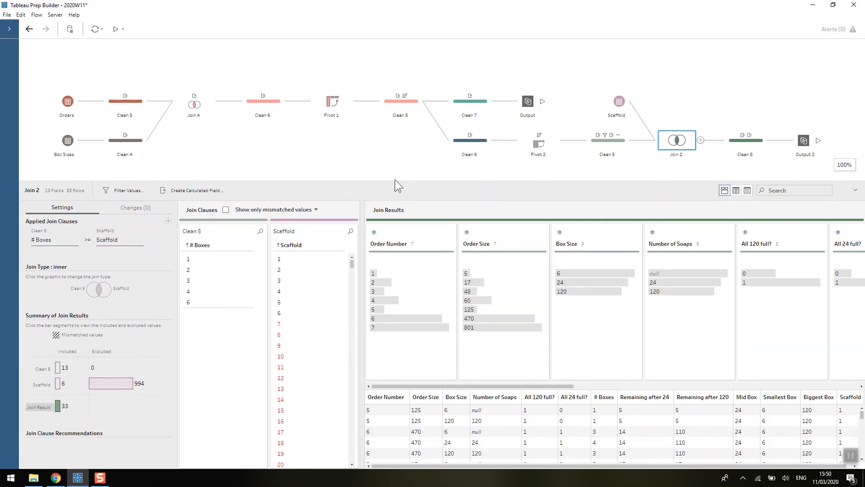
Add blank lines before and after the nested if block in the Clean 8 step's Number of Soaps calculation
{"action": "left_click", "coordinate": [733, 144]}
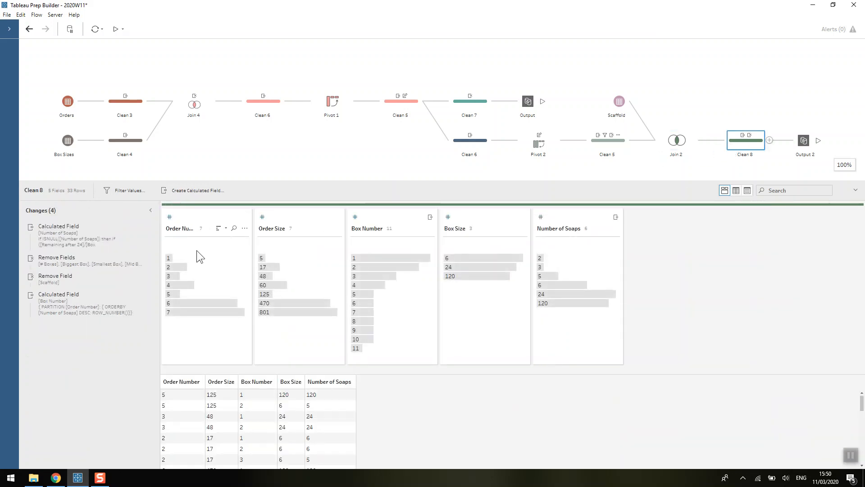
{"action": "left_click", "coordinate": [607, 142]}
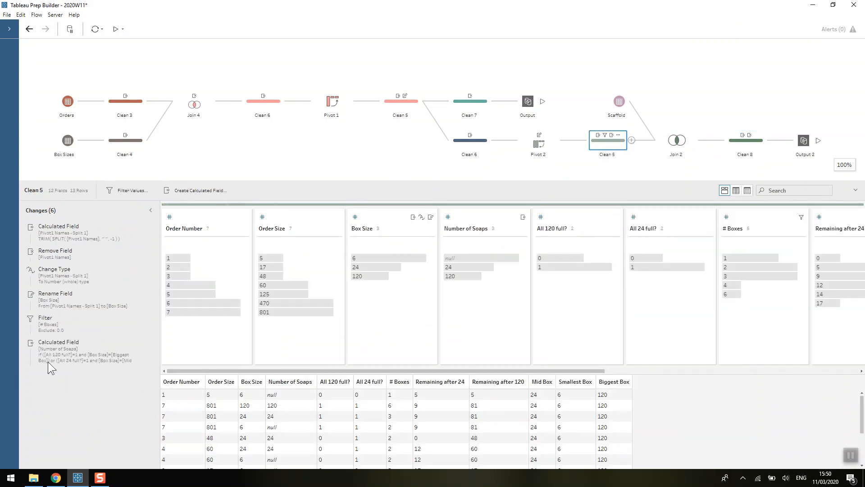
{"action": "left_click", "coordinate": [744, 143]}
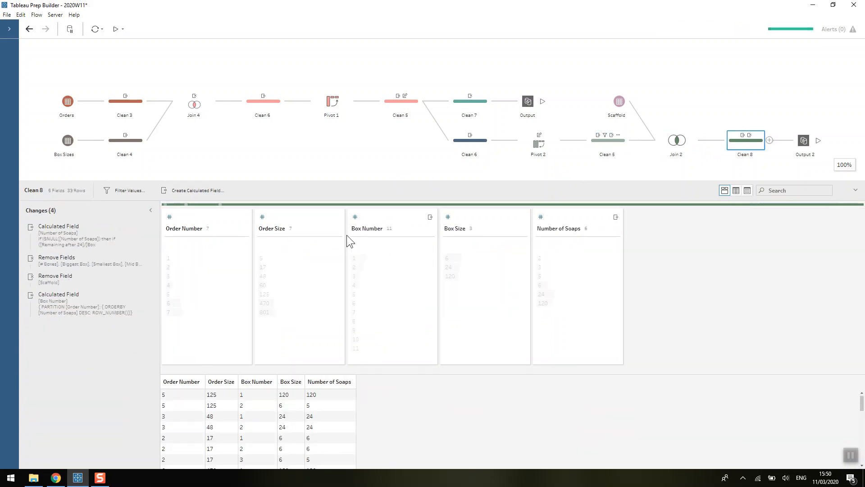
{"action": "double_click", "coordinate": [67, 232]}
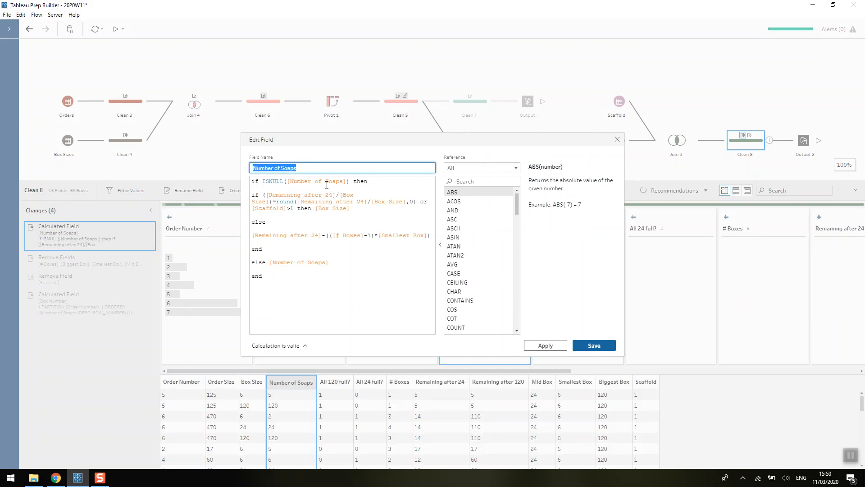
{"action": "left_click", "coordinate": [326, 169]}
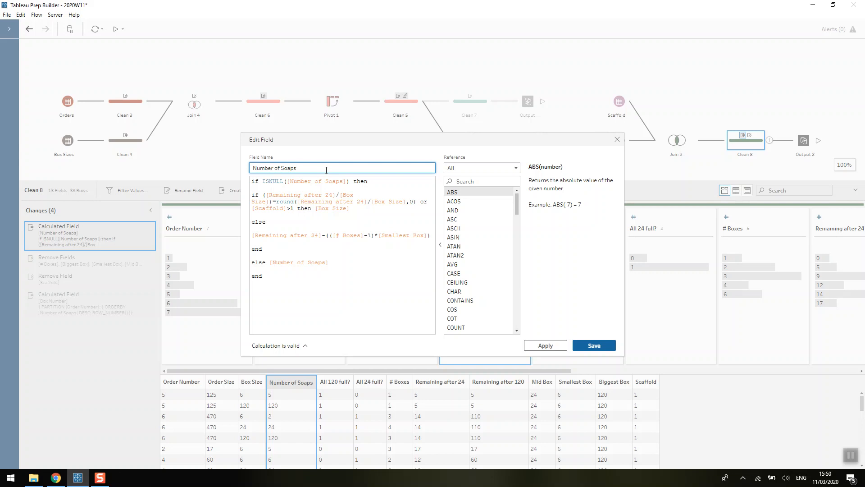
{"action": "left_click", "coordinate": [377, 181]}
{"action": "key", "text": "Return"}
{"action": "key", "text": "Return"}
{"action": "key", "text": "Return"}
{"action": "left_click", "coordinate": [268, 269]}
{"action": "key", "text": "Return"}
{"action": "key", "text": "Return"}
{"action": "key", "text": "Return"}
{"action": "key", "text": "Return"}
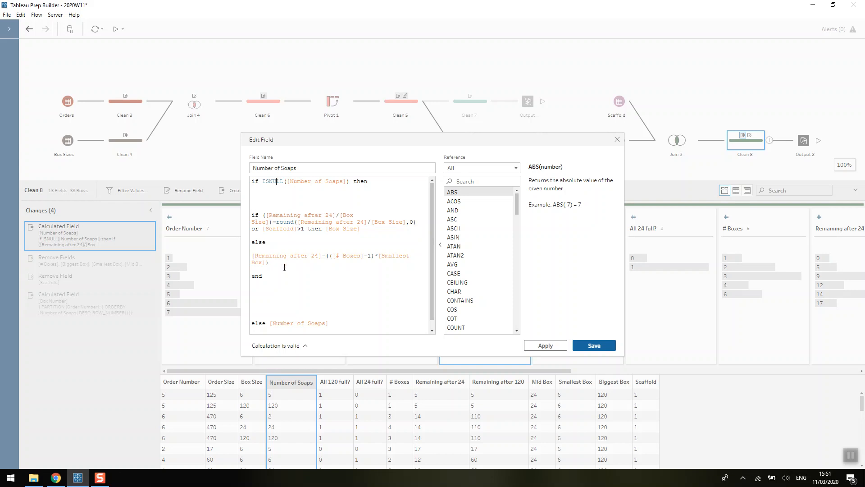
Examine the Number of Soaps calculation's nested if condition, which compares Remaining after 24 divided by Box Size with its rounded value
{"action": "scroll", "coordinate": [271, 298], "scroll_direction": "down", "scroll_amount": 1}
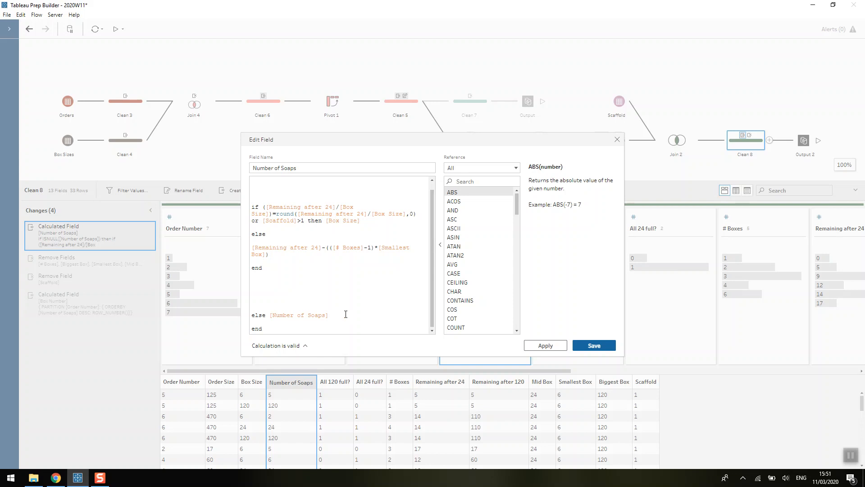
{"action": "scroll", "coordinate": [339, 300], "scroll_direction": "up", "scroll_amount": 2}
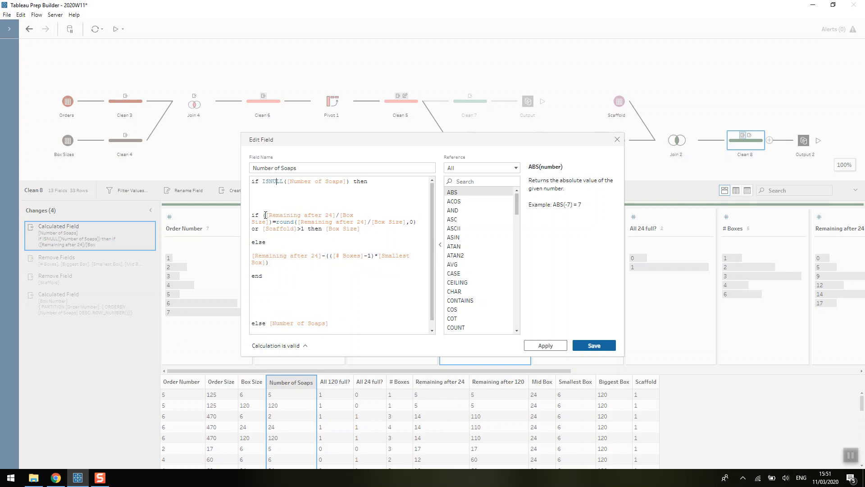
{"action": "left_click_drag", "start_coordinate": [265, 215], "coordinate": [333, 214]}
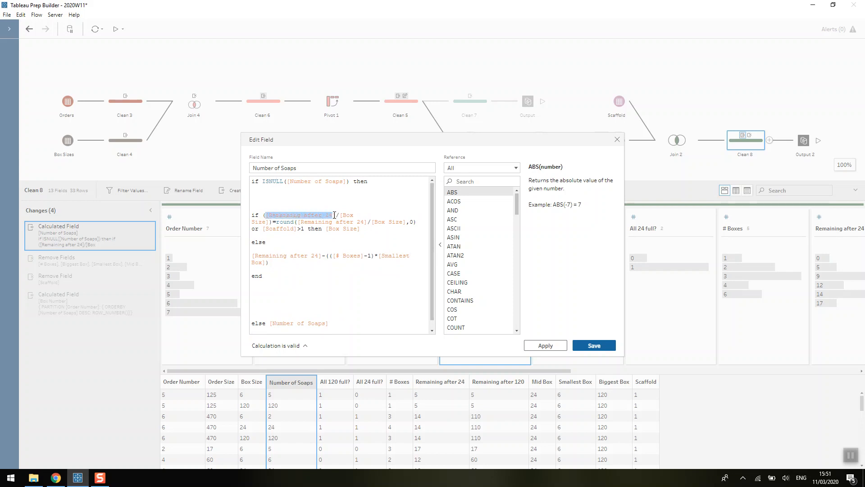
{"action": "left_click", "coordinate": [333, 214]}
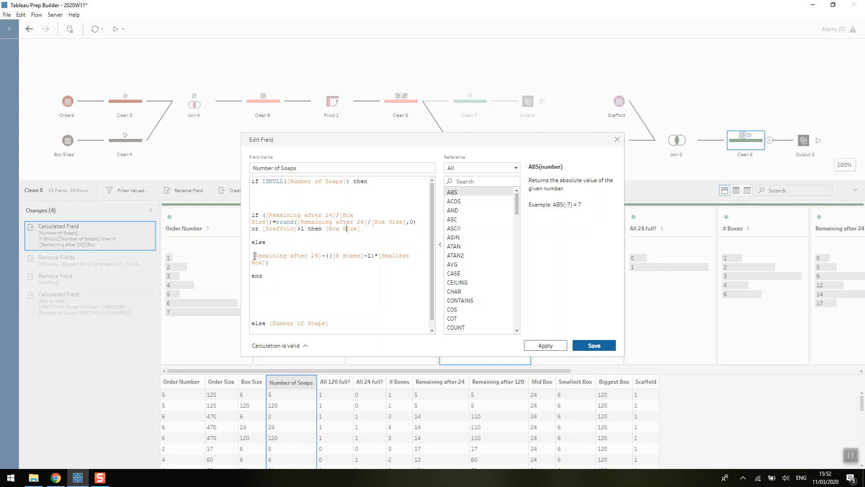
Review the nested else expression based on Remaining after 24, # Boxes and Smallest Box, and save the Number of Soaps calculation
{"action": "left_click_drag", "start_coordinate": [252, 256], "coordinate": [322, 257]}
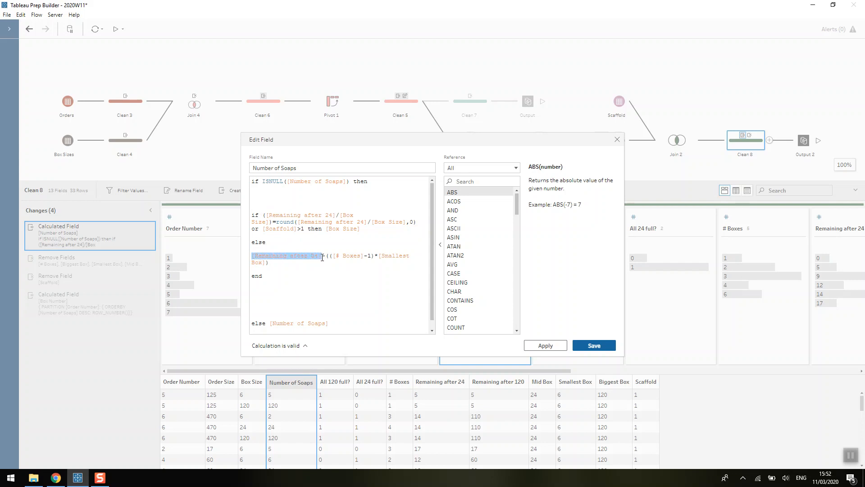
{"action": "left_click", "coordinate": [323, 258]}
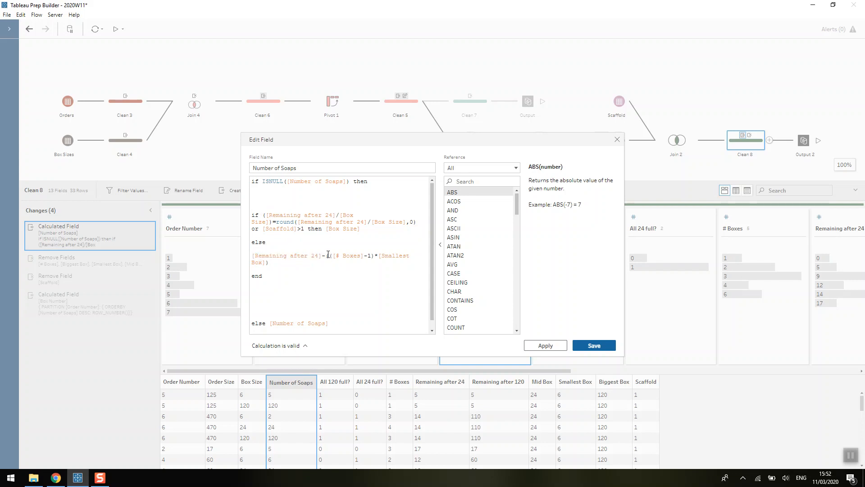
{"action": "left_click", "coordinate": [332, 255]}
{"action": "left_click", "coordinate": [850, 455]}
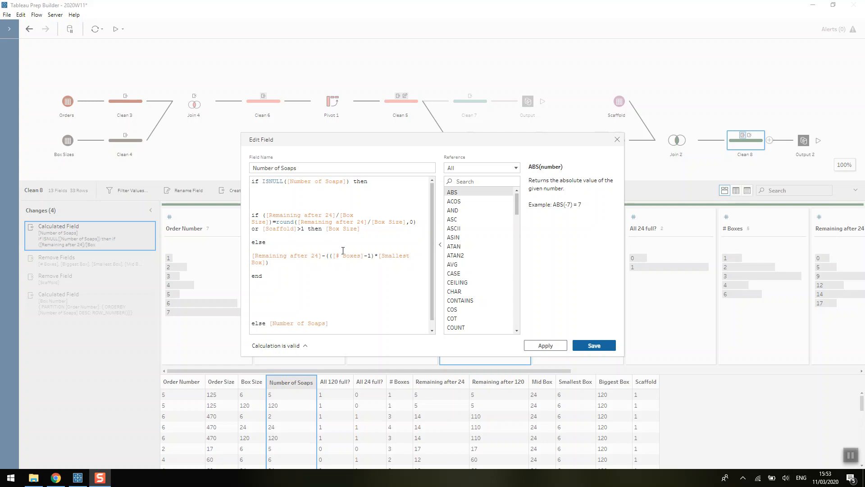
{"action": "left_click", "coordinate": [603, 345]}
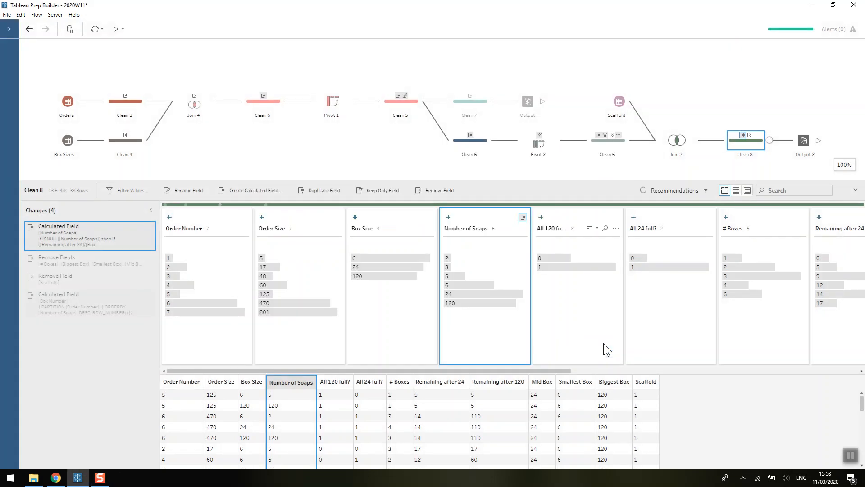
Step through Clean 8's field removals and examine the Box Number calculation's PARTITION, ORDERBY and ROW_NUMBER expression, and close it without saving
{"action": "left_click", "coordinate": [44, 262]}
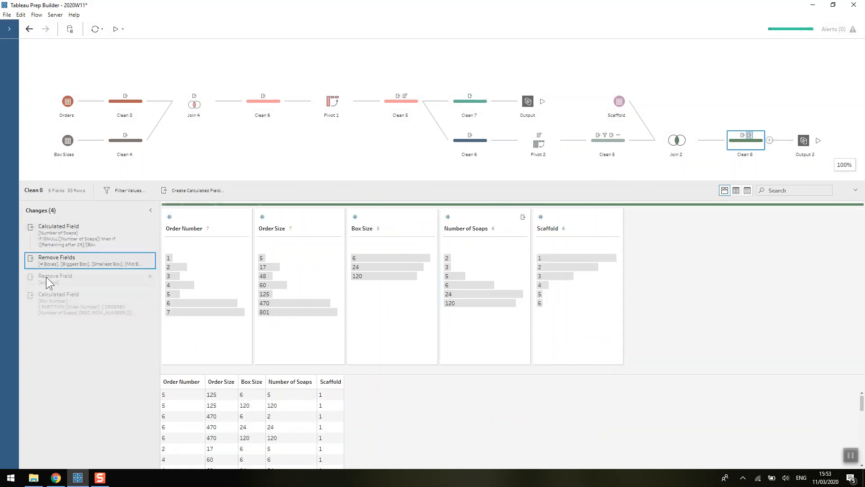
{"action": "left_click", "coordinate": [46, 276]}
{"action": "left_click", "coordinate": [56, 307]}
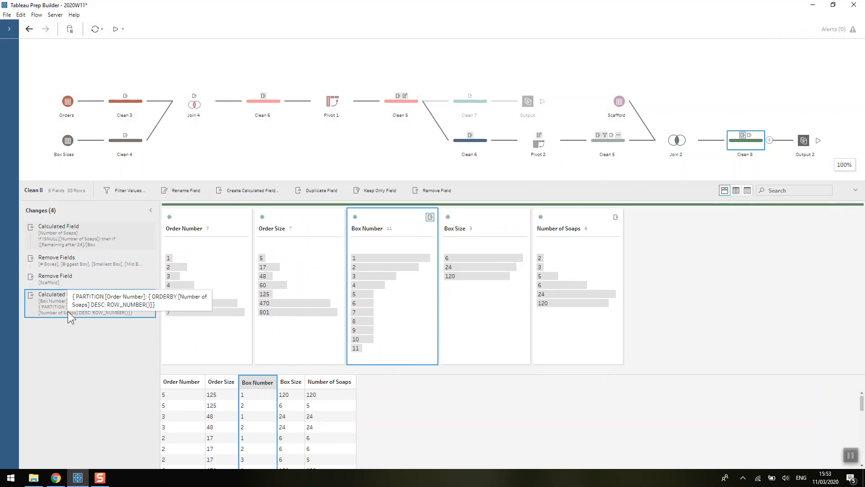
{"action": "double_click", "coordinate": [69, 304]}
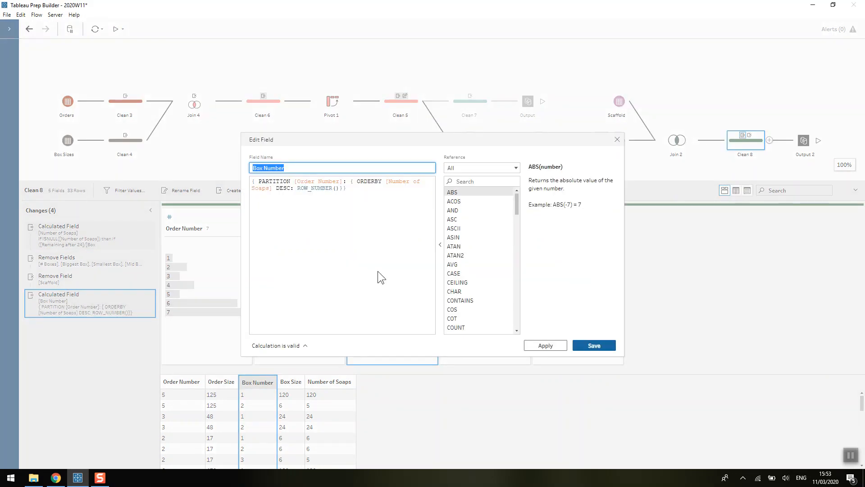
{"action": "left_click", "coordinate": [318, 188]}
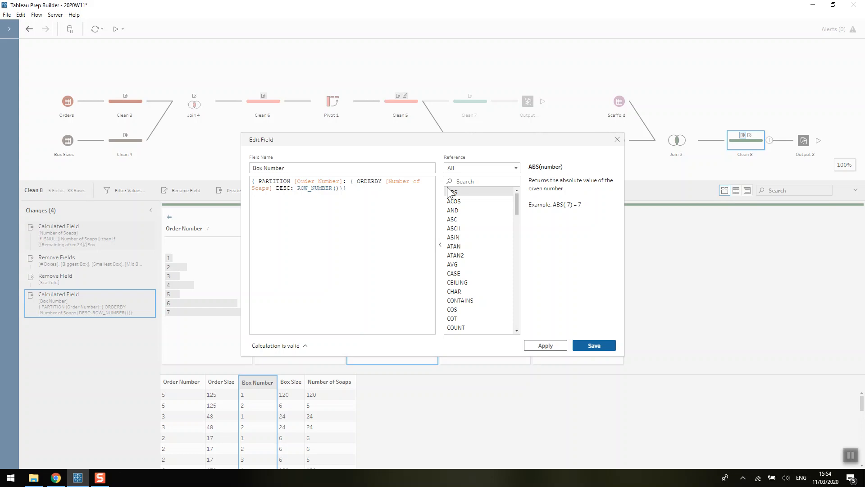
{"action": "left_click", "coordinate": [616, 140]}
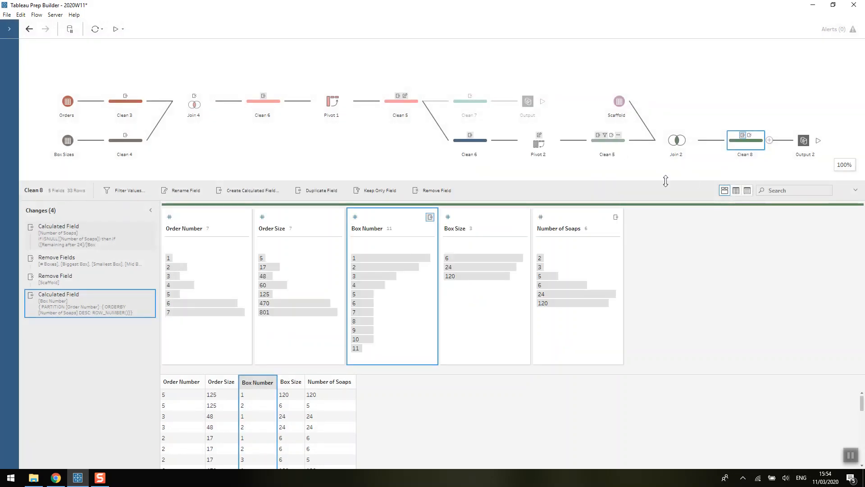